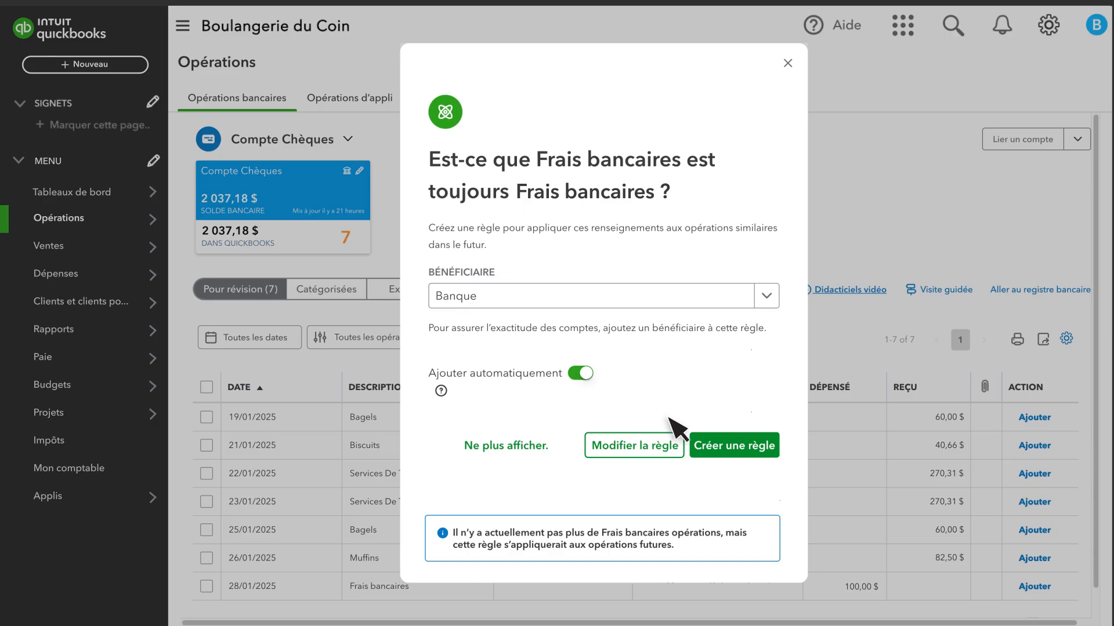
Step: Create the suggested rule for Frais bancaires transactions with Banque as payee, and open the list of bank rules
{"action": "left_click", "coordinate": [743, 446]}
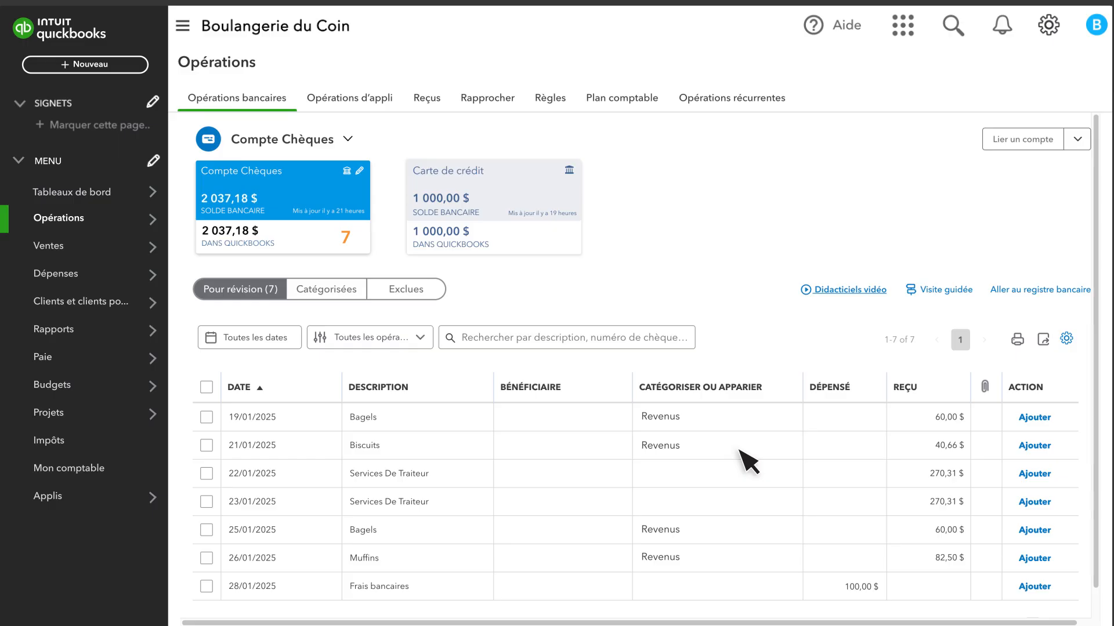
{"action": "left_click", "coordinate": [550, 100]}
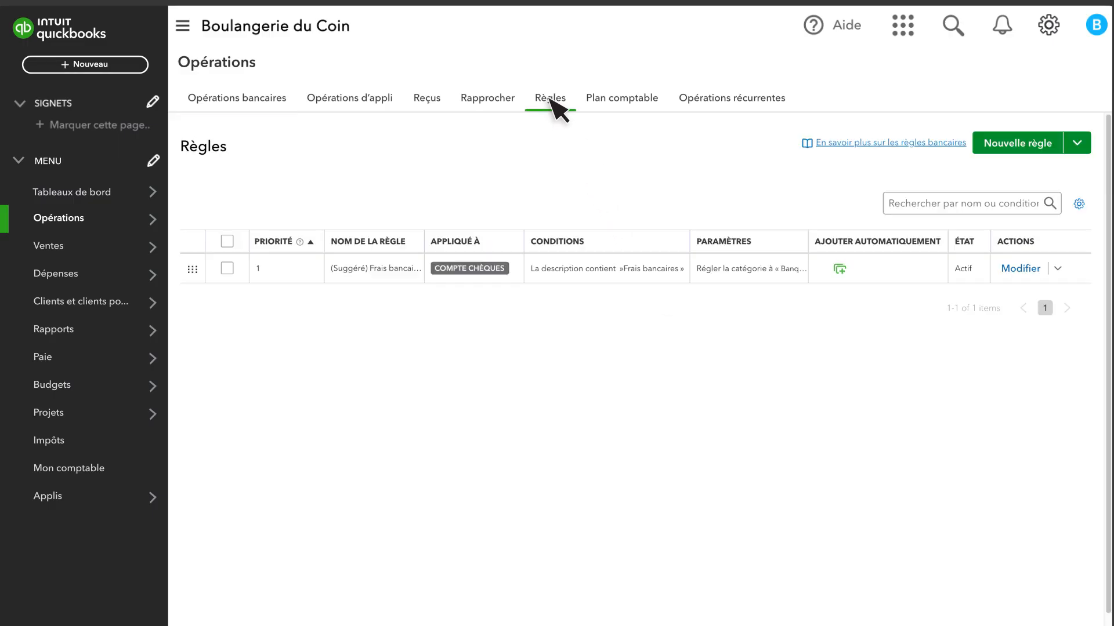
Step: Start a new bank rule and name it Publicité
{"action": "left_click", "coordinate": [1030, 145]}
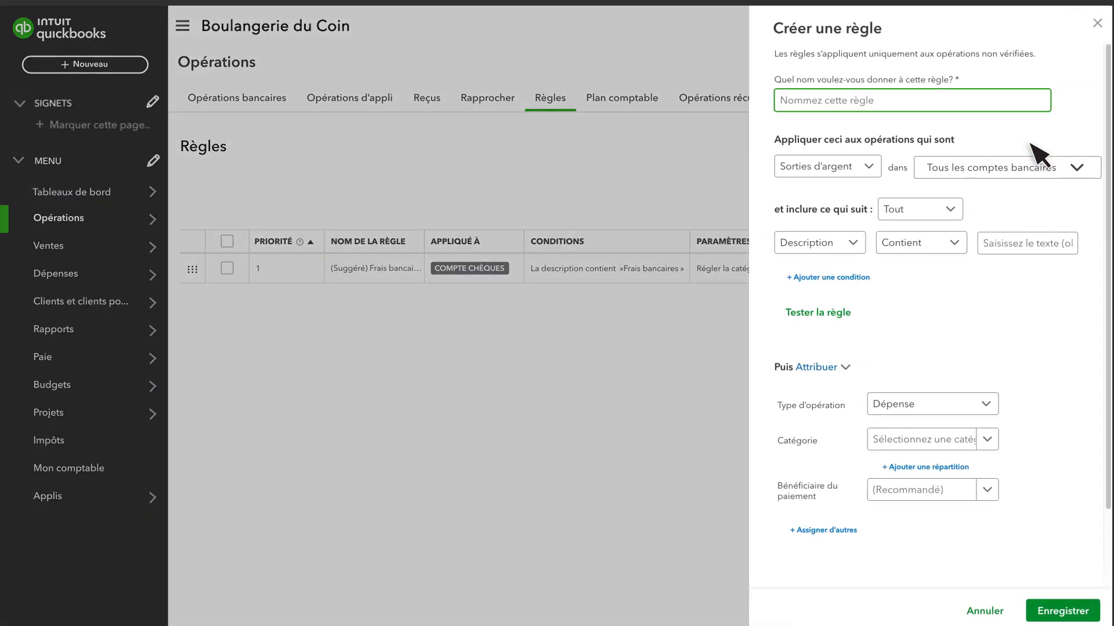
{"action": "left_click", "coordinate": [790, 109]}
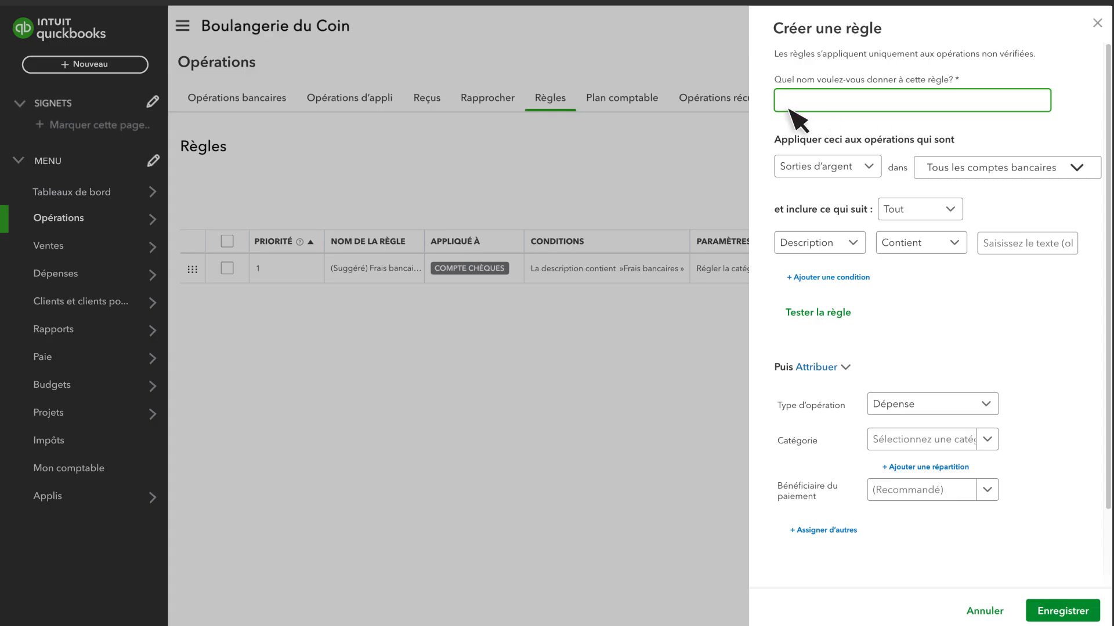
{"action": "type", "text": "Publicité"}
Step: Apply the rule to Sorties d'argent in Tous les comptes bancaires
{"action": "left_click", "coordinate": [811, 167]}
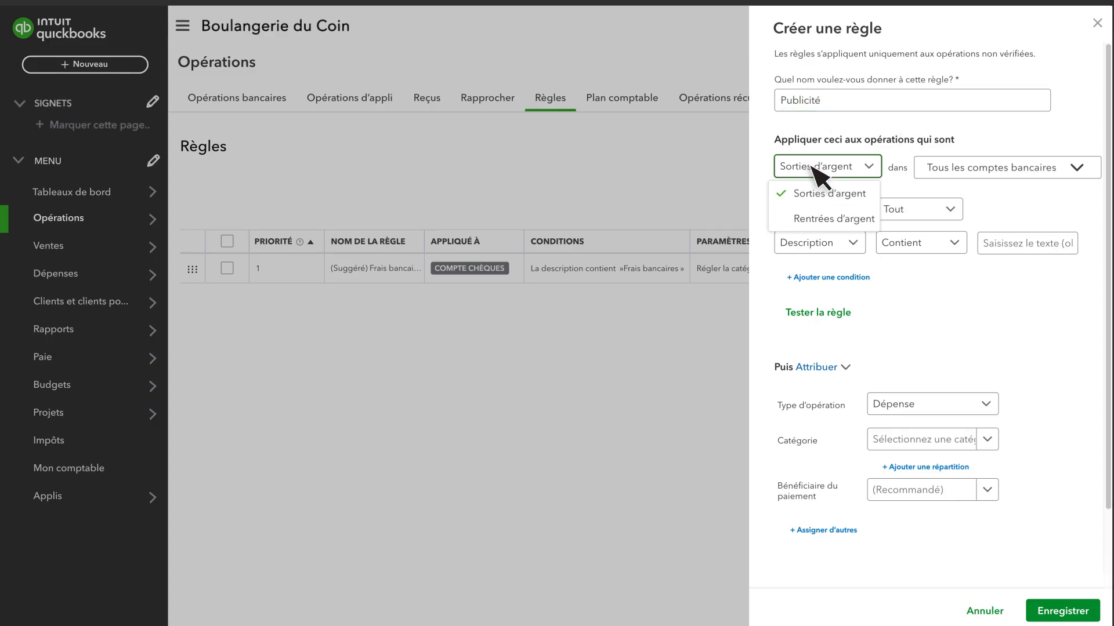
{"action": "left_click", "coordinate": [869, 168]}
{"action": "left_click", "coordinate": [1021, 167]}
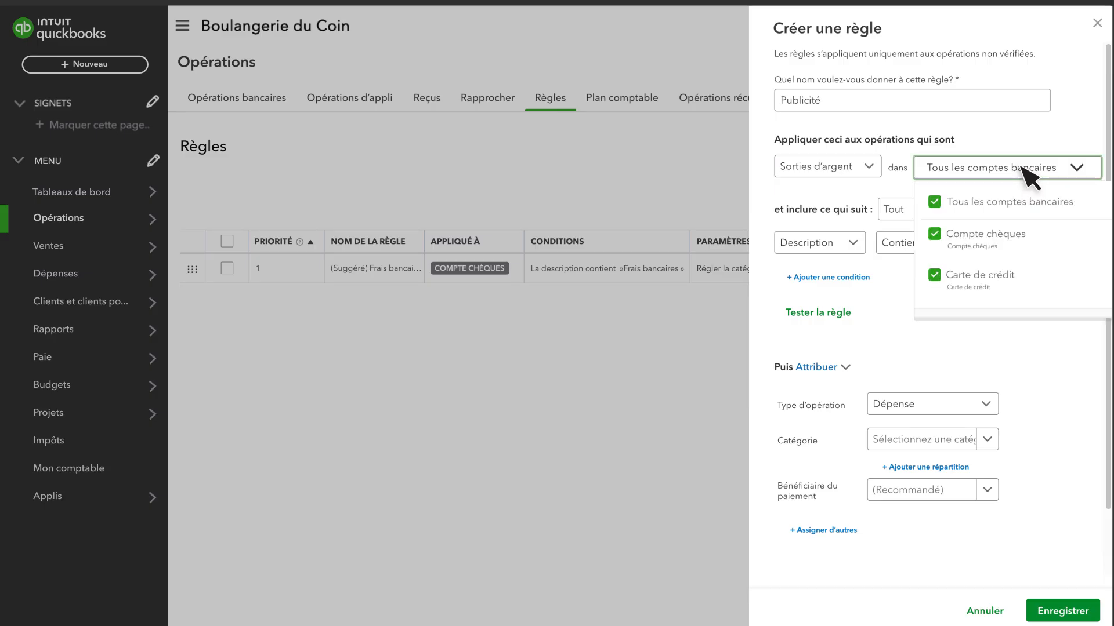
{"action": "left_click", "coordinate": [1022, 169]}
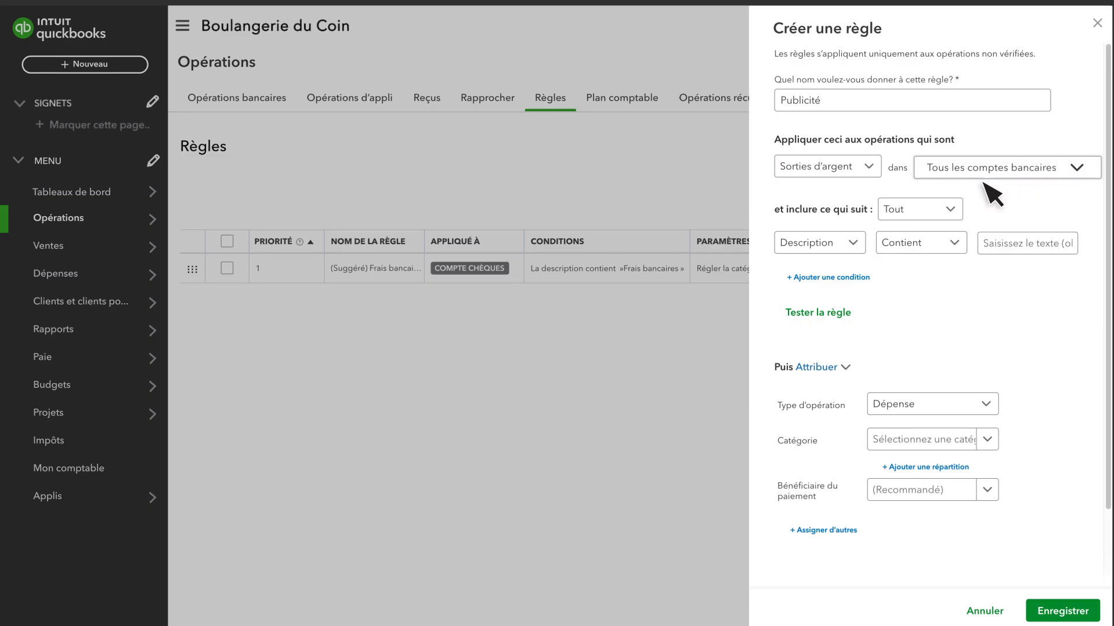
Step: Set the rule's condition so that Description Contient the text Publicité
{"action": "left_click", "coordinate": [846, 255]}
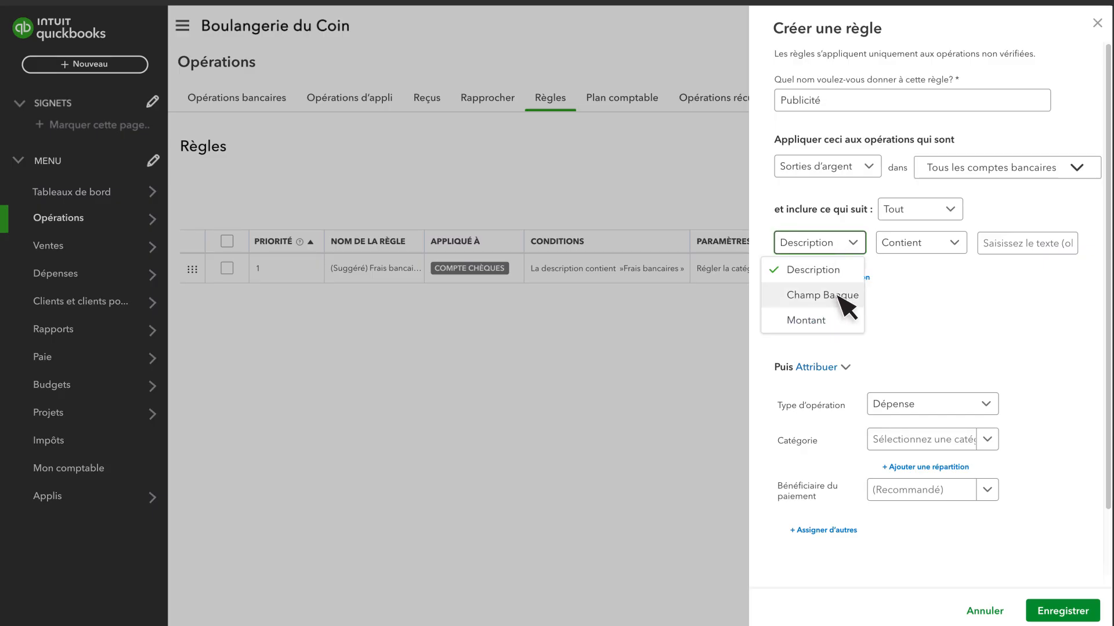
{"action": "left_click", "coordinate": [919, 253]}
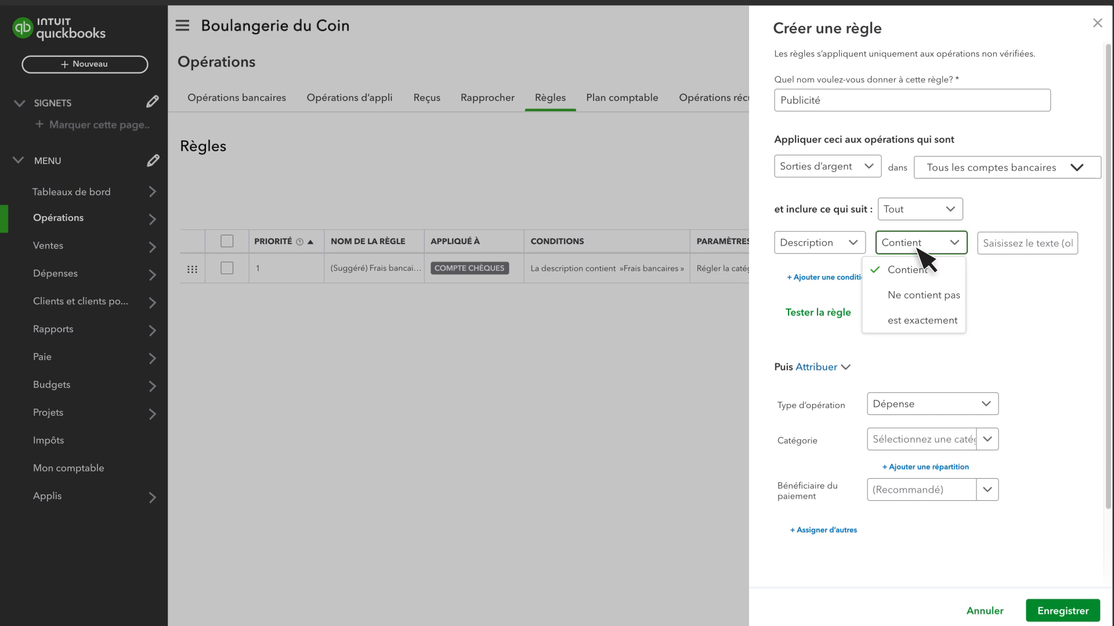
{"action": "left_click", "coordinate": [916, 249]}
{"action": "left_click", "coordinate": [989, 249]}
{"action": "type", "text": "Publicité"}
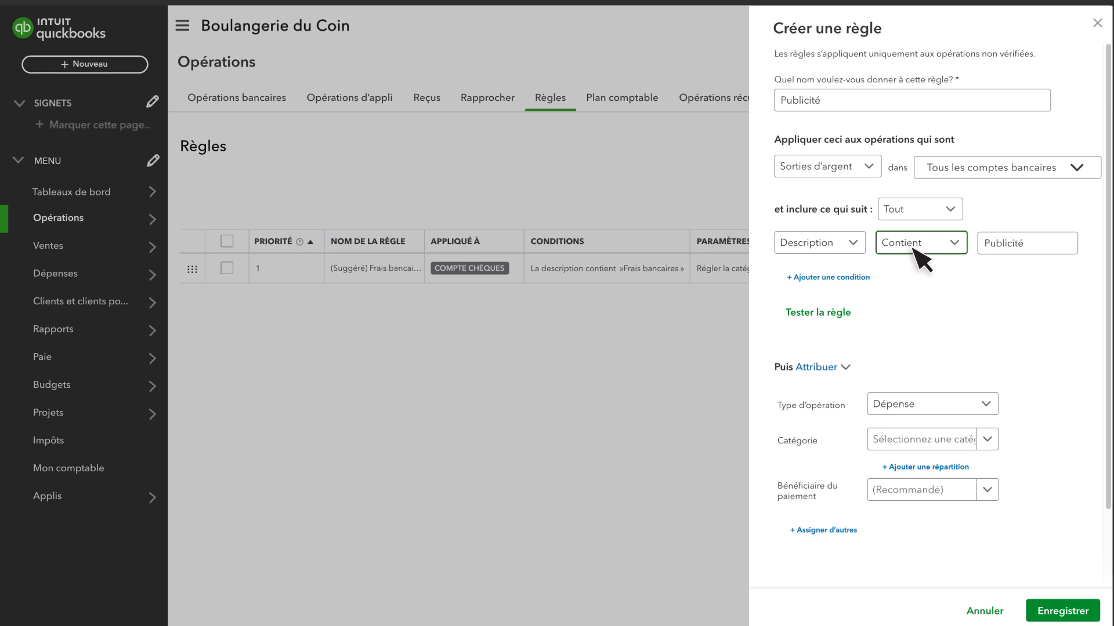
Step: Review the condition's field options, keep Description, and test the rule against unreviewed transactions
{"action": "left_click", "coordinate": [836, 250]}
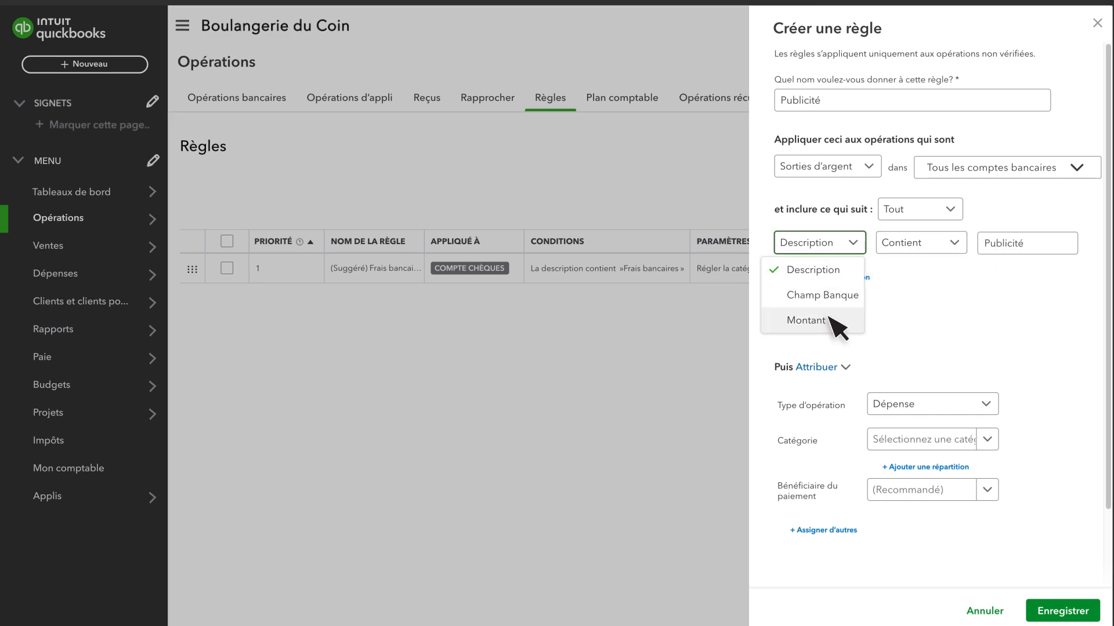
{"action": "left_click", "coordinate": [829, 246]}
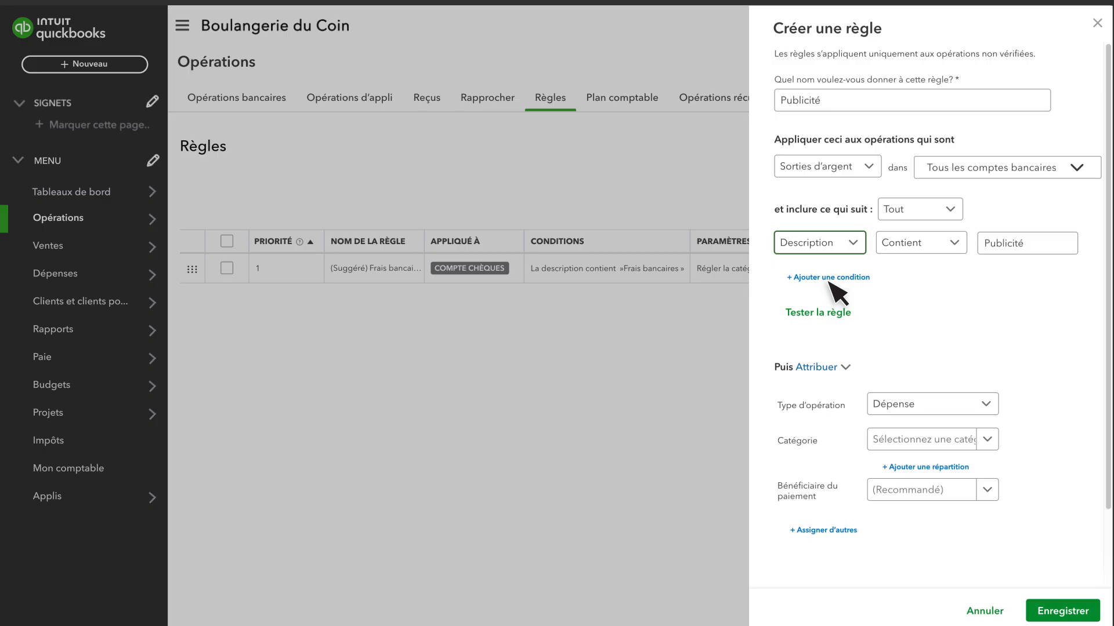
{"action": "left_click", "coordinate": [815, 314]}
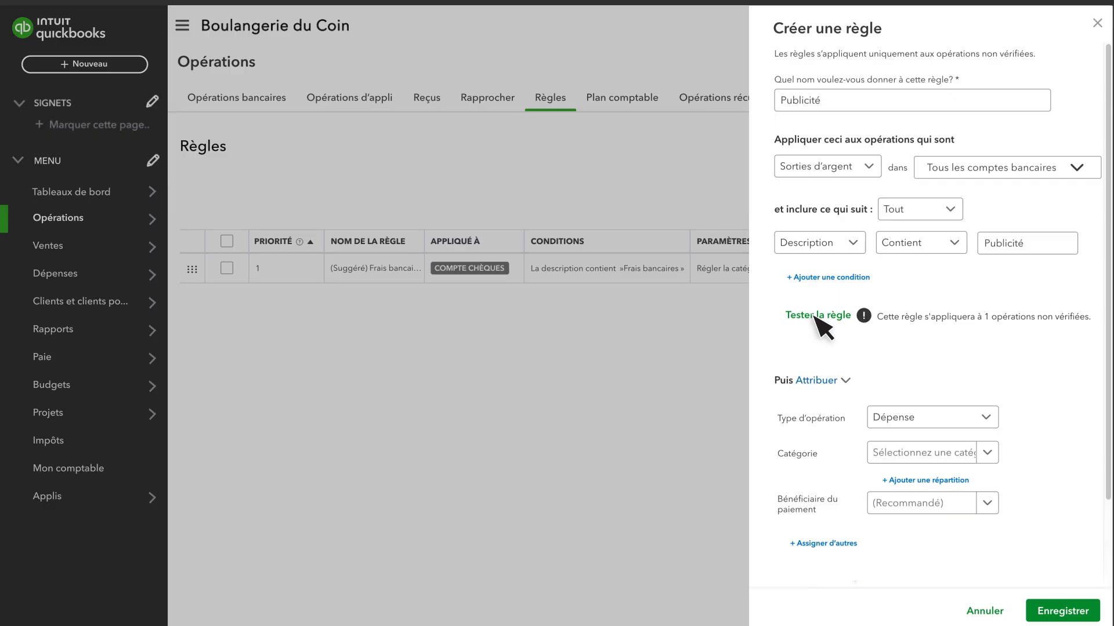
Step: Keep the transaction type as Dépense and assign the category Publicité to the rule
{"action": "left_click", "coordinate": [916, 420]}
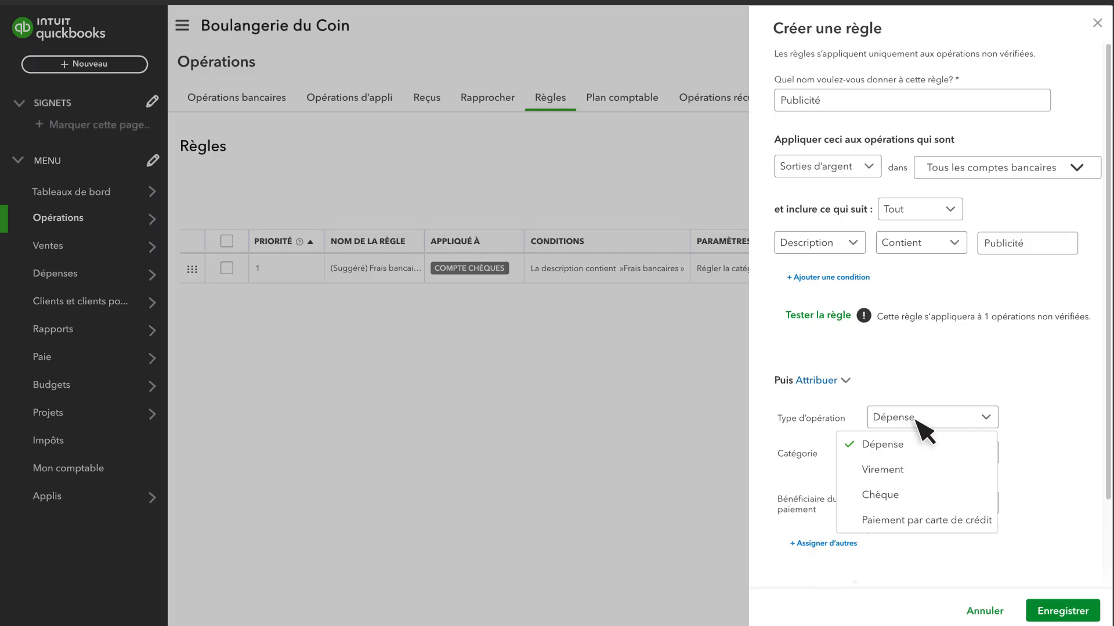
{"action": "left_click", "coordinate": [916, 420]}
{"action": "scroll", "coordinate": [920, 406], "scroll_direction": "down", "scroll_amount": 2}
{"action": "left_click", "coordinate": [916, 371]}
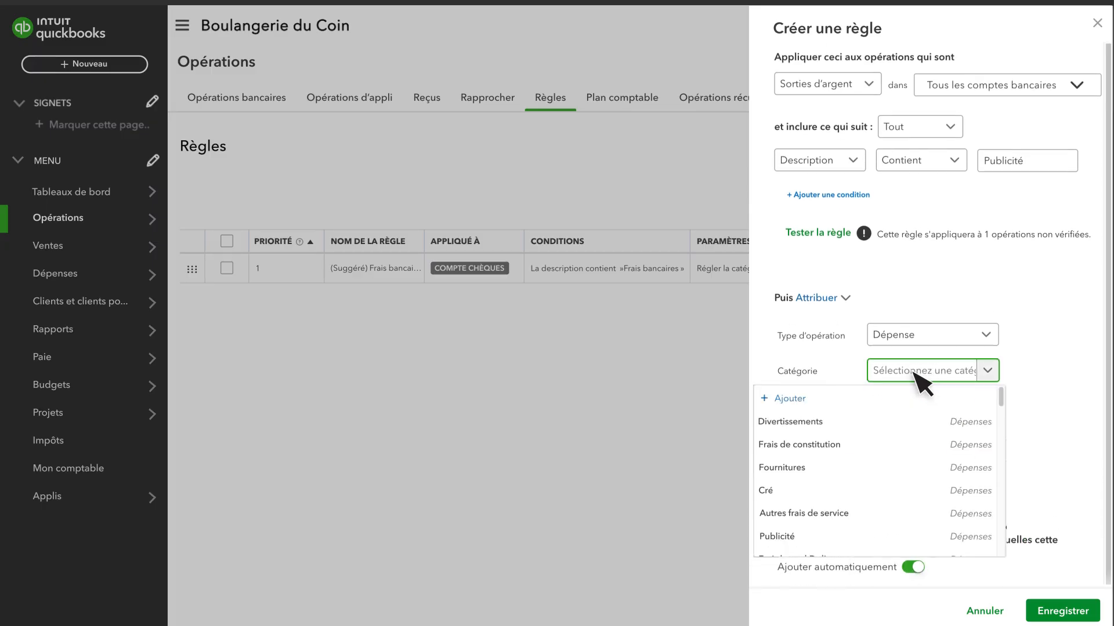
{"action": "left_click", "coordinate": [789, 538]}
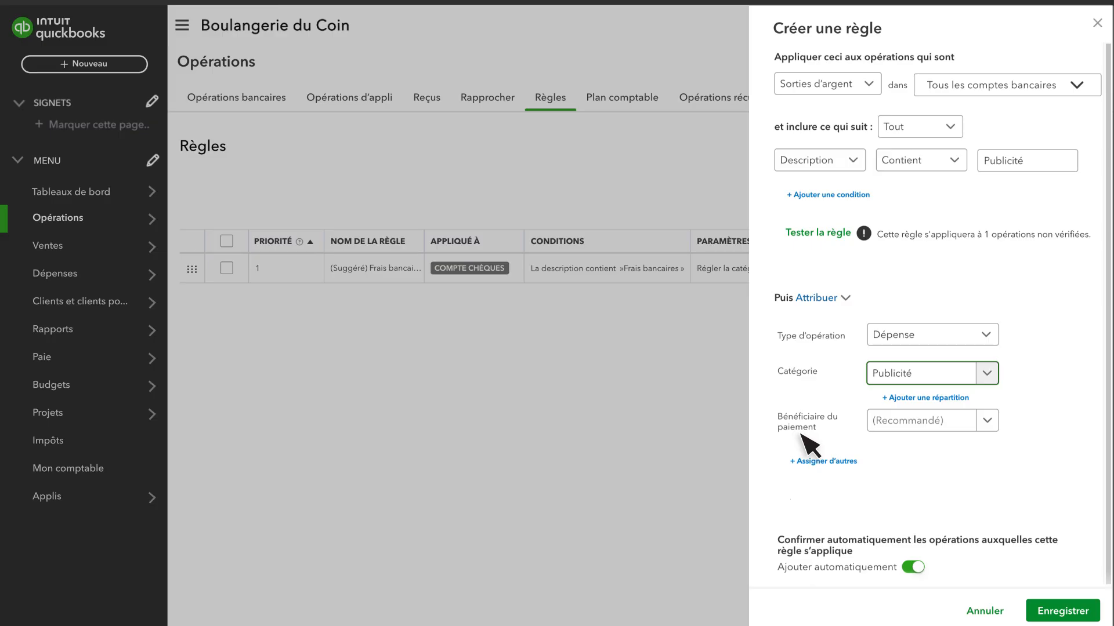
Step: Set the rule's payee to Services postaux na... and save the rule
{"action": "left_click", "coordinate": [897, 431]}
{"action": "type", "text": "Services postaux na..."}
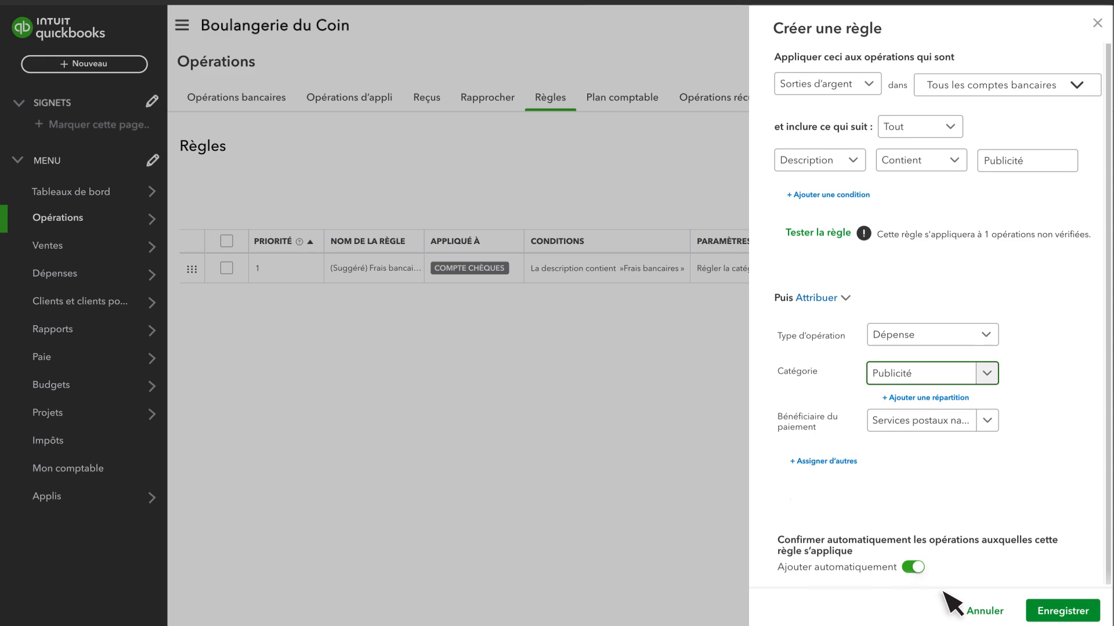
{"action": "left_click", "coordinate": [1066, 612]}
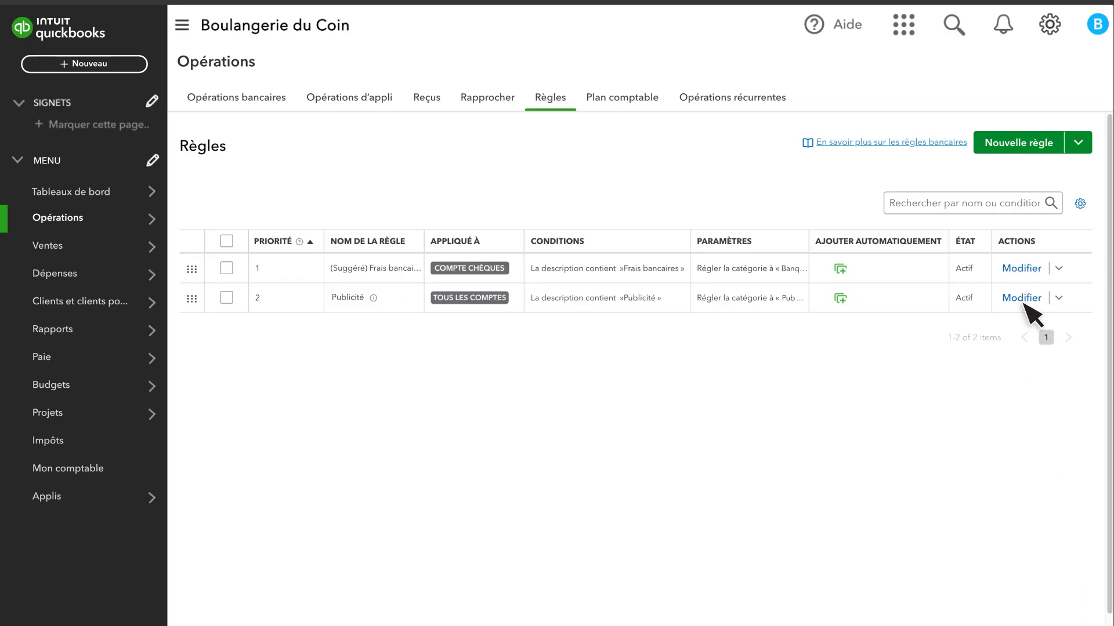
Step: Review the extra actions for the Publicité rule and move the rule to priority 1, above the Frais bancaires rule
{"action": "left_click", "coordinate": [1058, 299]}
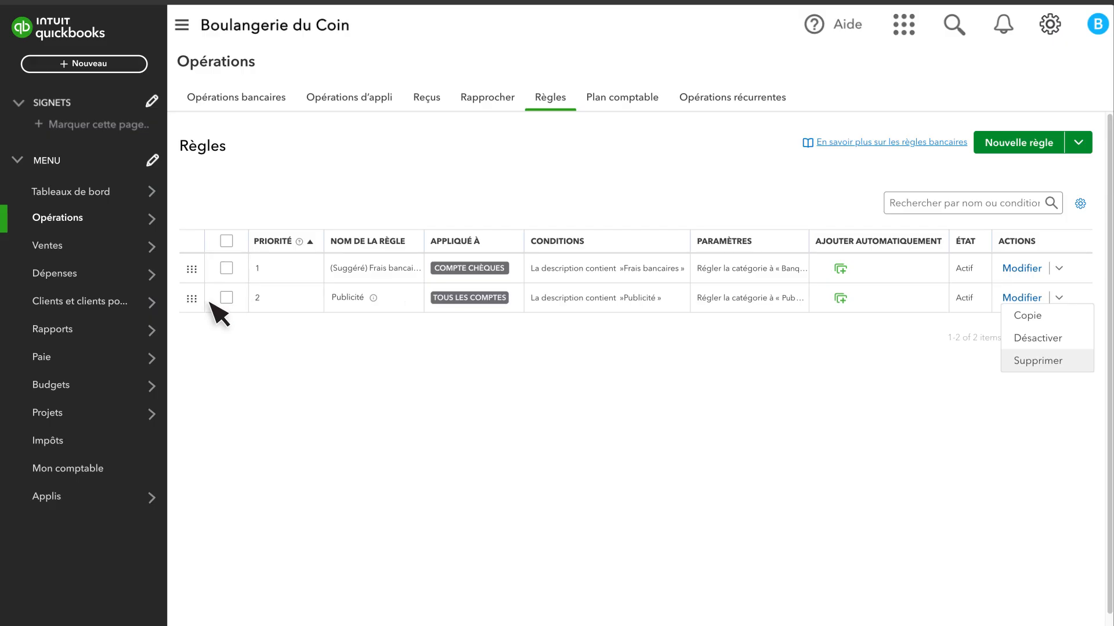
{"action": "left_click_drag", "start_coordinate": [192, 300], "coordinate": [192, 271]}
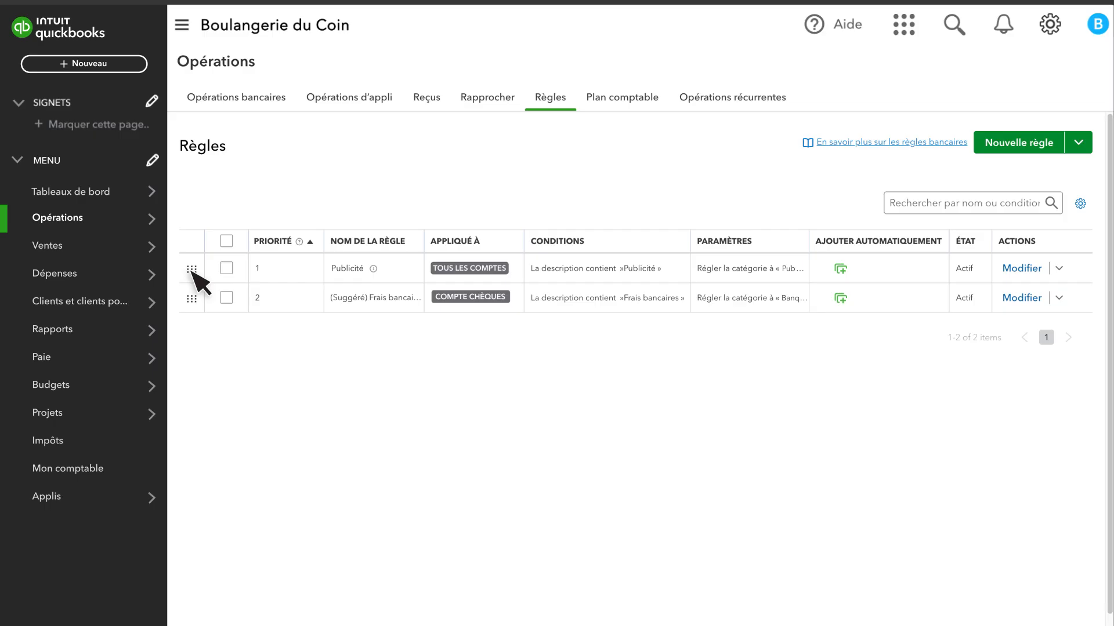
Step: Return to the bank transactions and display the categorized ones for Compte Chèques
{"action": "left_click", "coordinate": [1078, 142]}
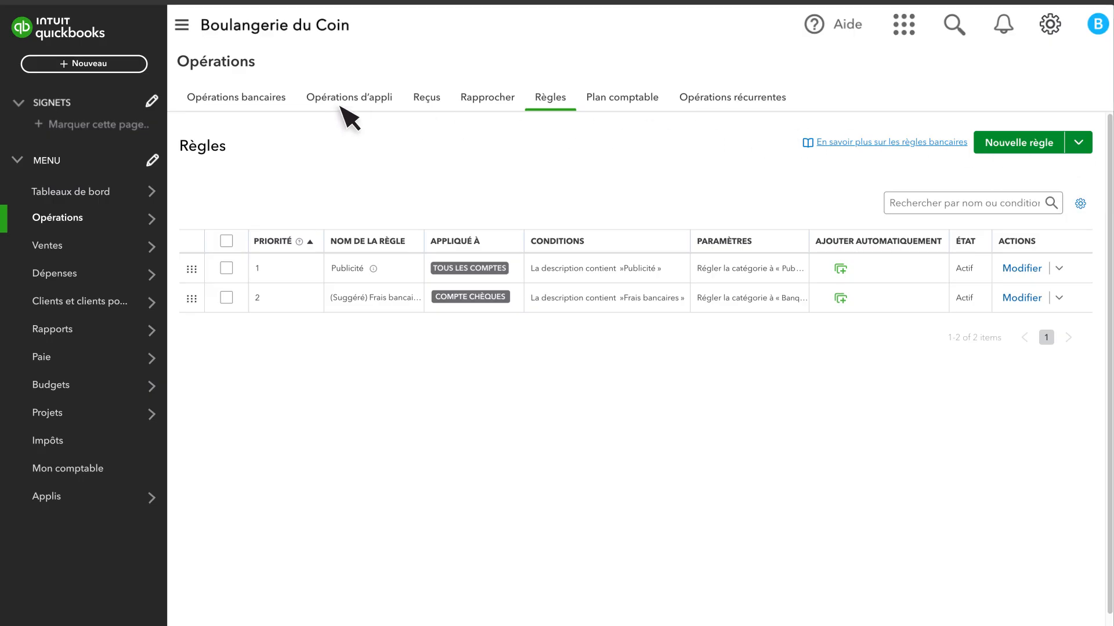
{"action": "left_click", "coordinate": [217, 99]}
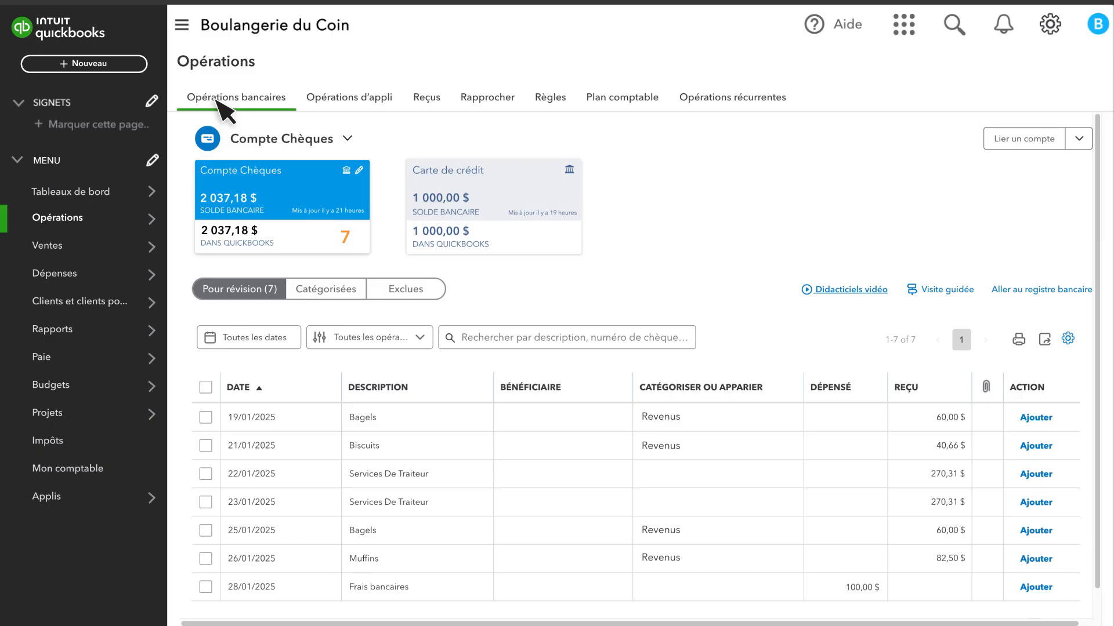
{"action": "left_click", "coordinate": [312, 288]}
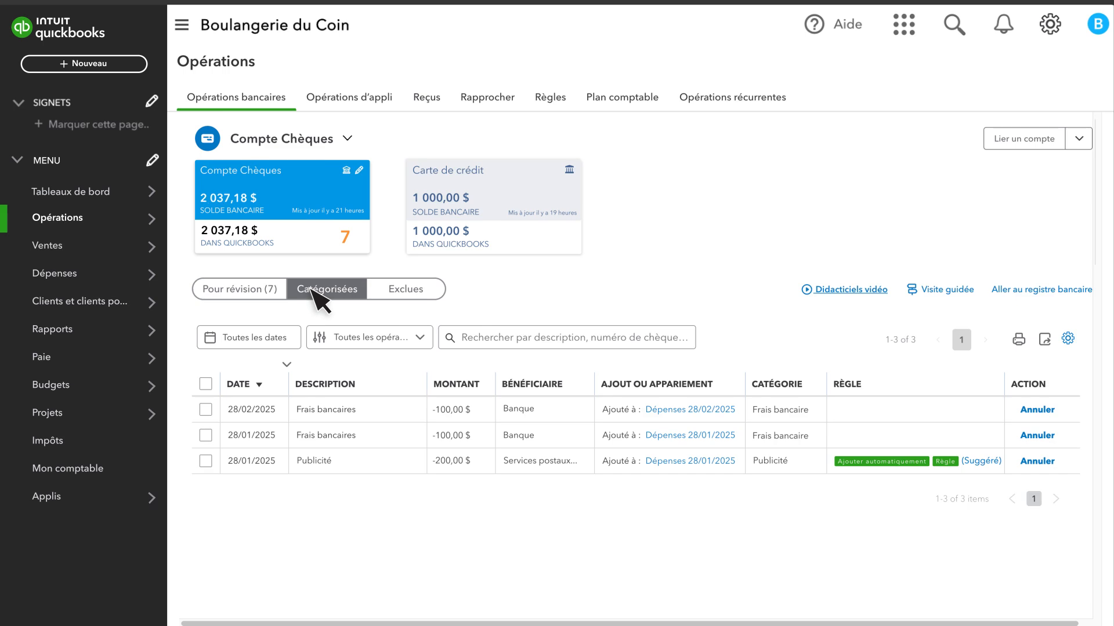